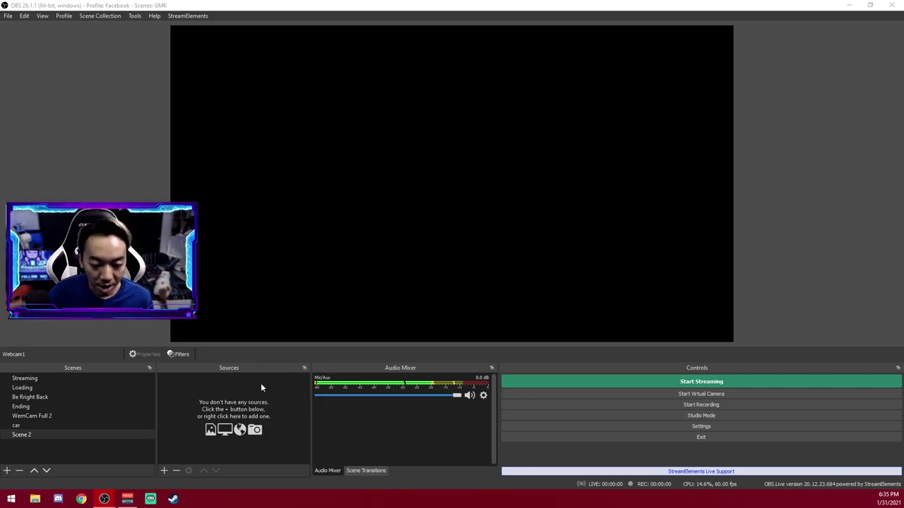
# - Add a new video capture device source to Scene 2, keeping the suggested name
pyautogui.click(224, 414)
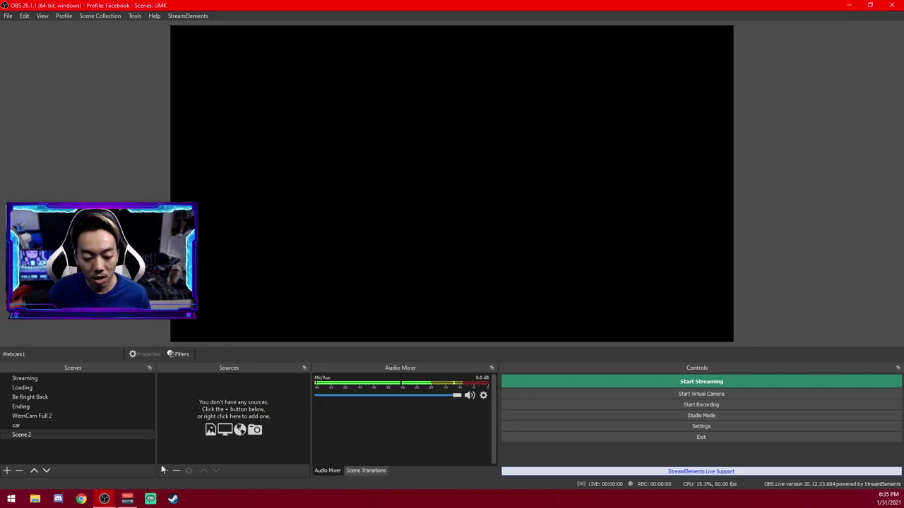
pyautogui.click(164, 471)
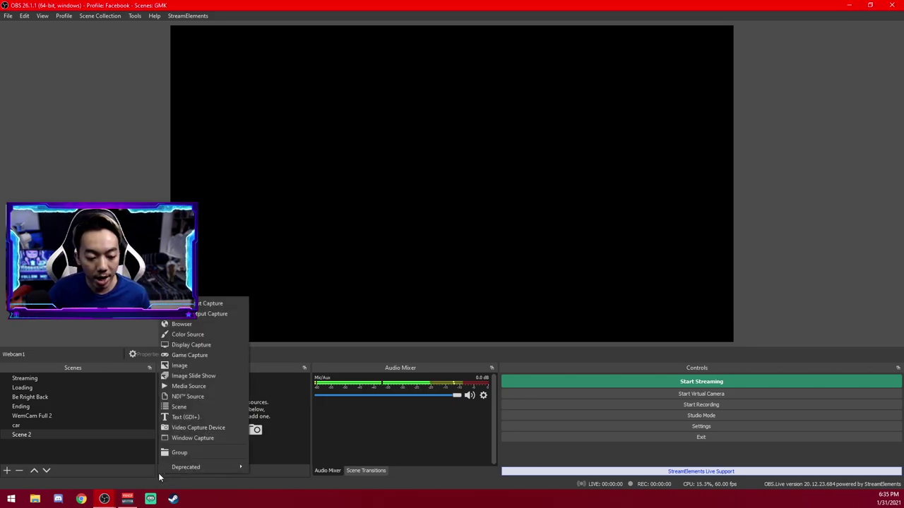
pyautogui.click(194, 425)
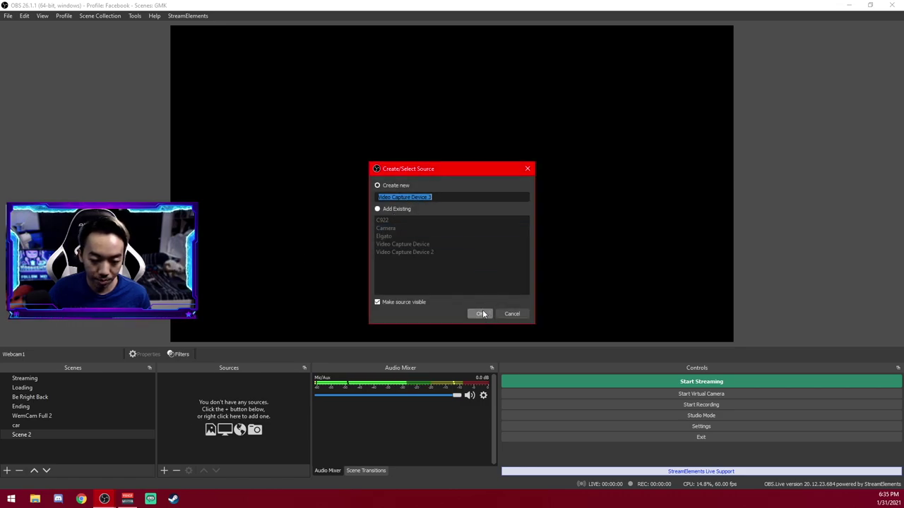
pyautogui.click(482, 314)
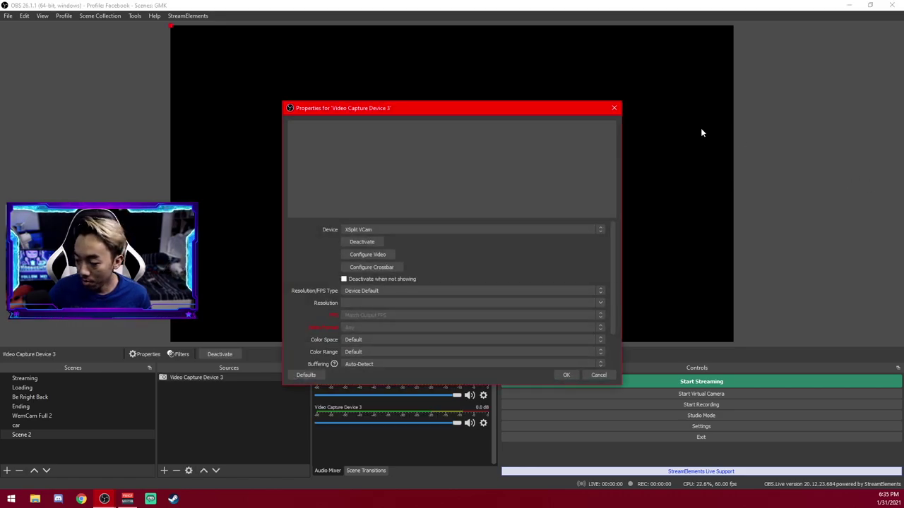
# - Set the new video capture source's device to Elgato Game Capture HD
pyautogui.moveTo(474, 115); pyautogui.dragTo(517, 57)
pyautogui.click(457, 175)
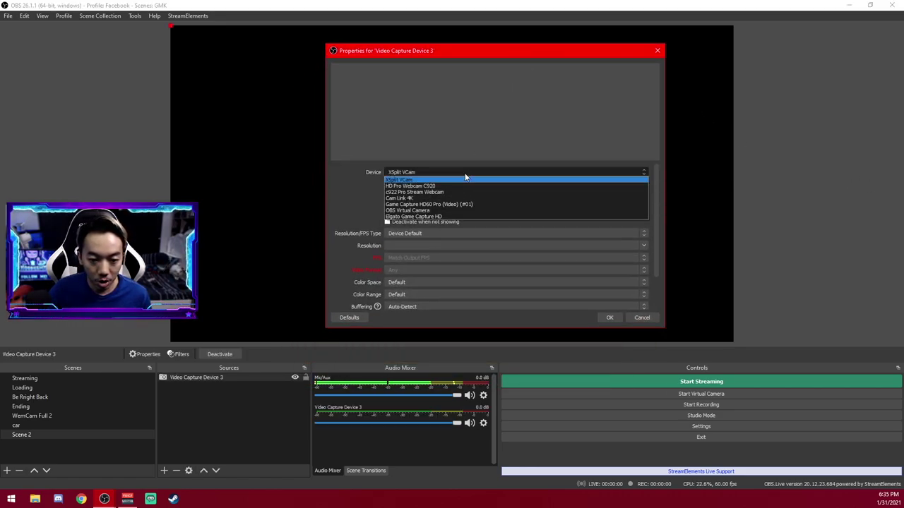
pyautogui.click(436, 215)
pyautogui.scroll(-1, 443, 172)
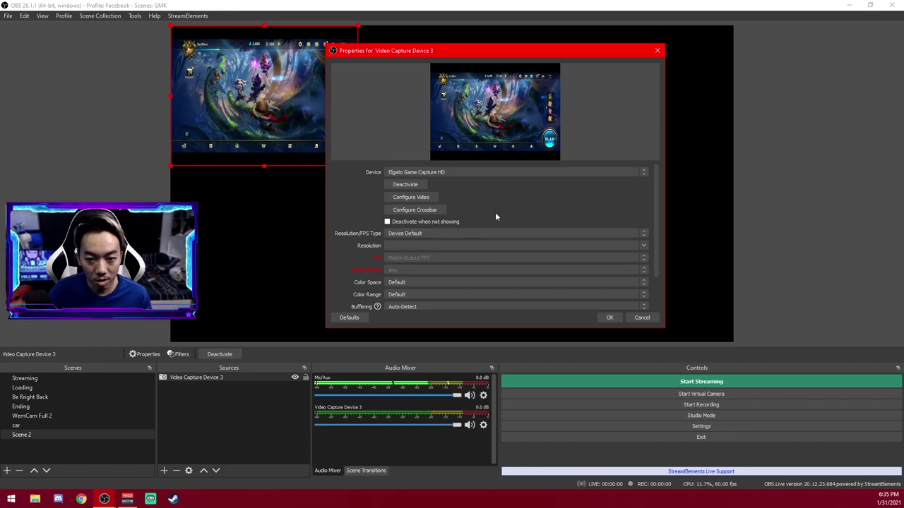
# - Set the capture source's resolution type to Custom at 1920x1080 and accept its properties
pyautogui.click(478, 235)
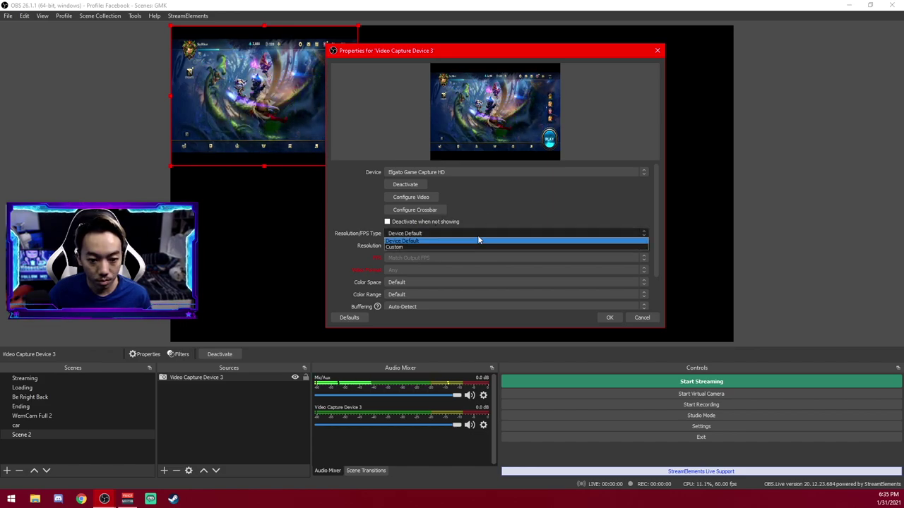
pyautogui.click(470, 247)
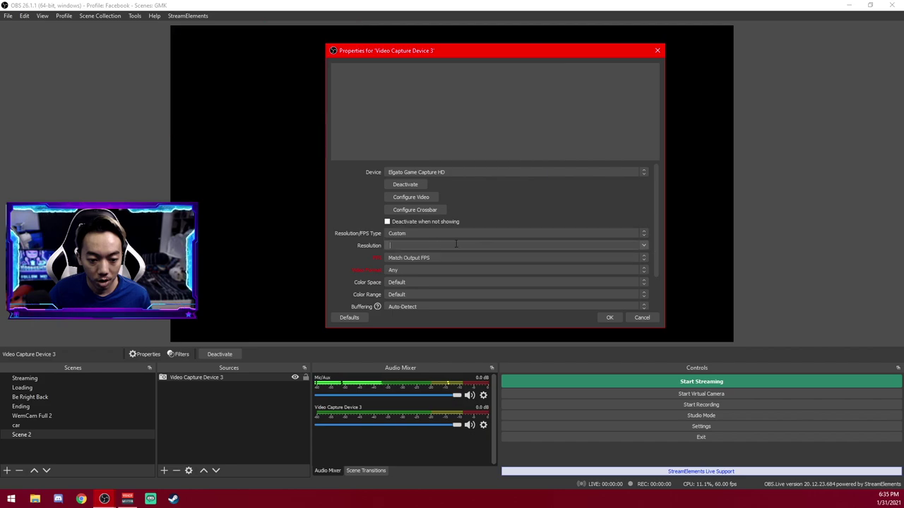
pyautogui.click(642, 247)
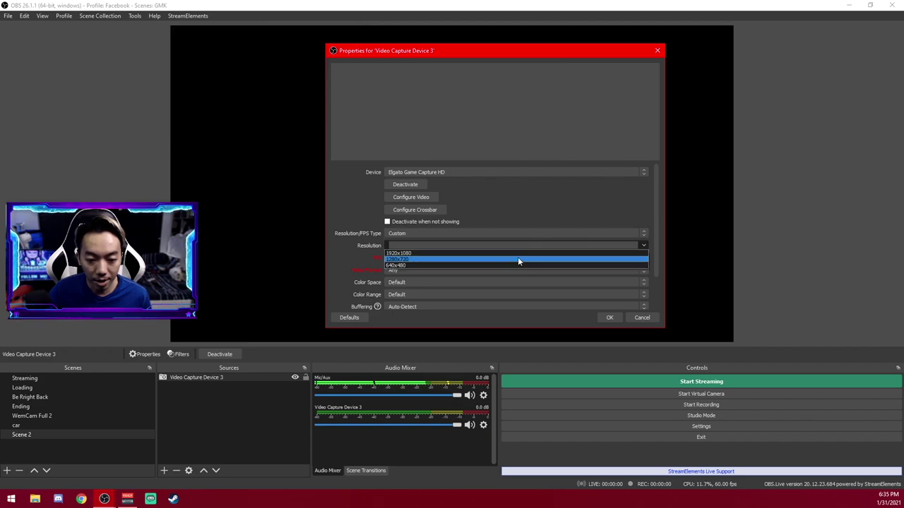
pyautogui.click(521, 253)
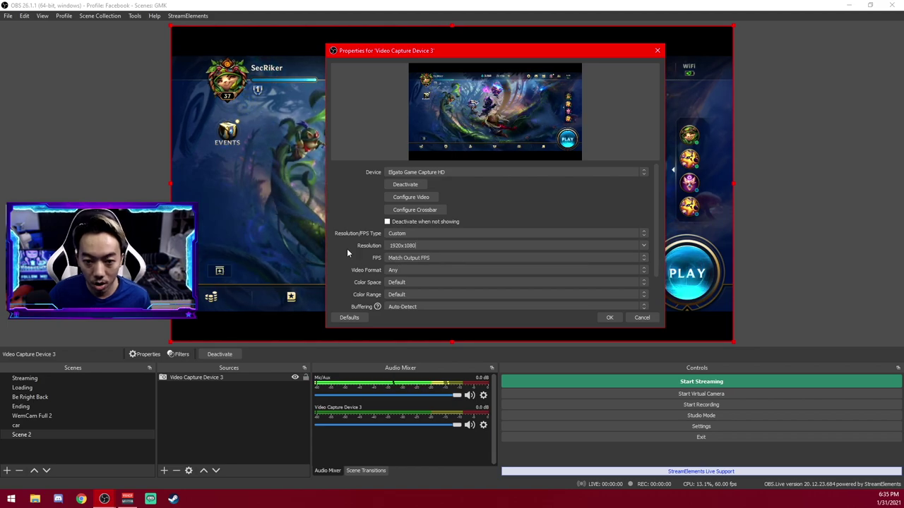
pyautogui.scroll(-2, 368, 247)
pyautogui.click(608, 319)
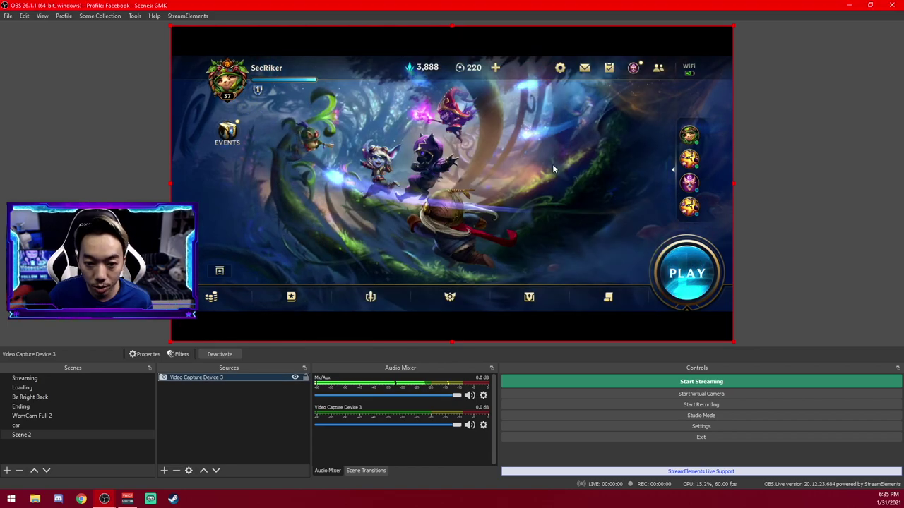
# - View the finished layout of the WemCam Full 2 scene and return to Scene 2
pyautogui.moveTo(538, 171); pyautogui.dragTo(539, 162)
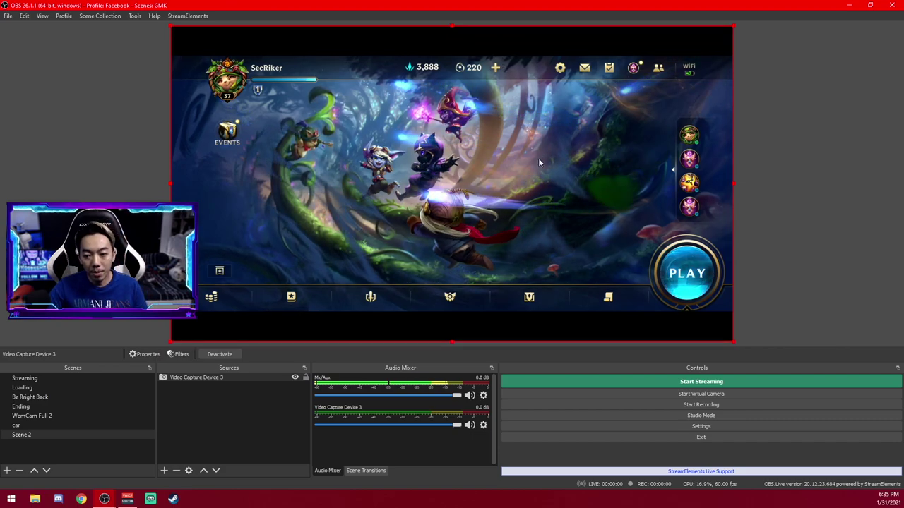
pyautogui.rightClick(223, 379)
pyautogui.click(202, 378)
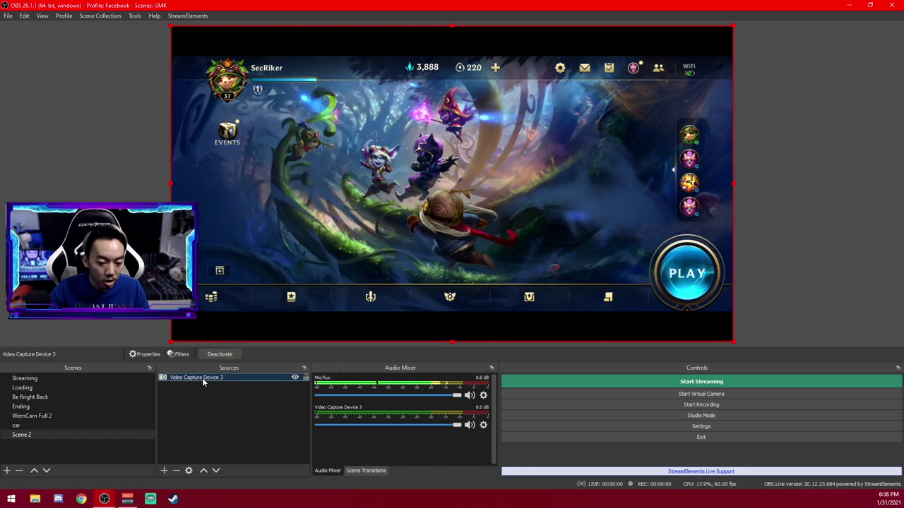
pyautogui.click(84, 416)
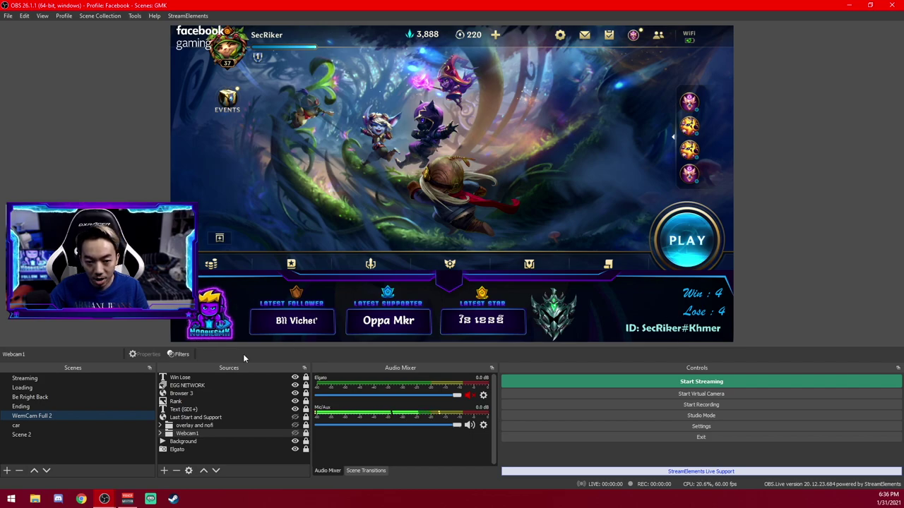
pyautogui.click(26, 435)
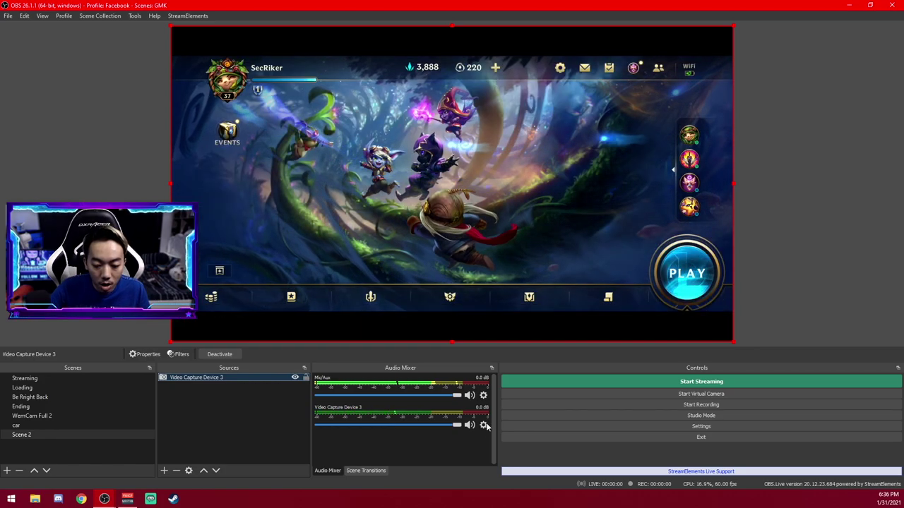
# - Review the global audio devices and the monitoring device in the audio settings
pyautogui.click(603, 428)
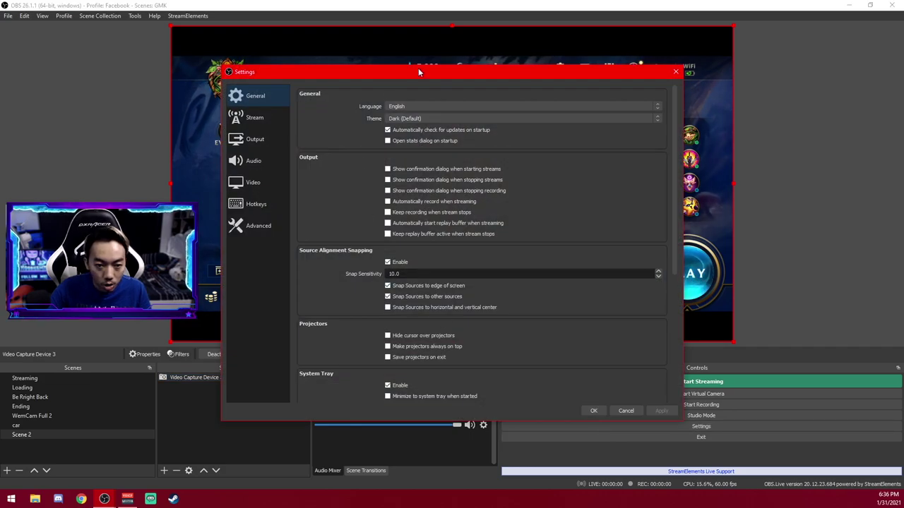
pyautogui.moveTo(418, 71); pyautogui.dragTo(438, 66)
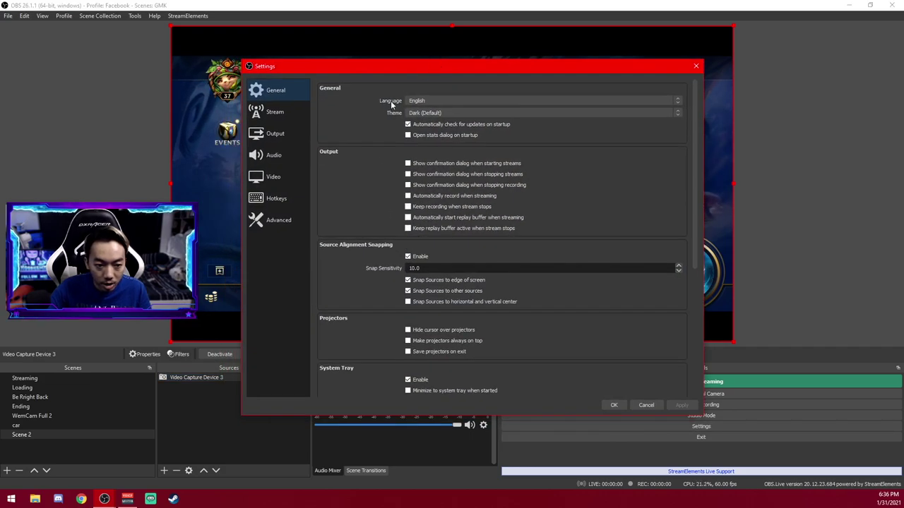
pyautogui.click(273, 156)
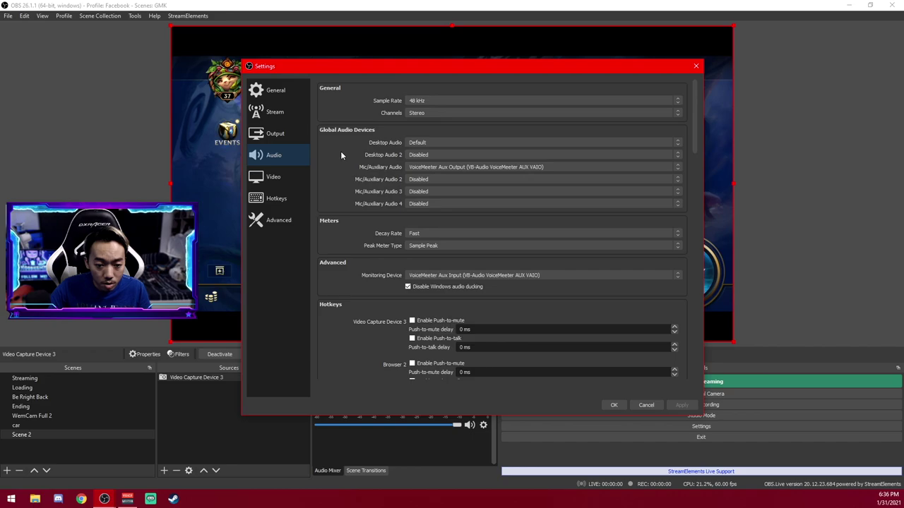
pyautogui.scroll(-3, 343, 261)
pyautogui.scroll(2, 343, 261)
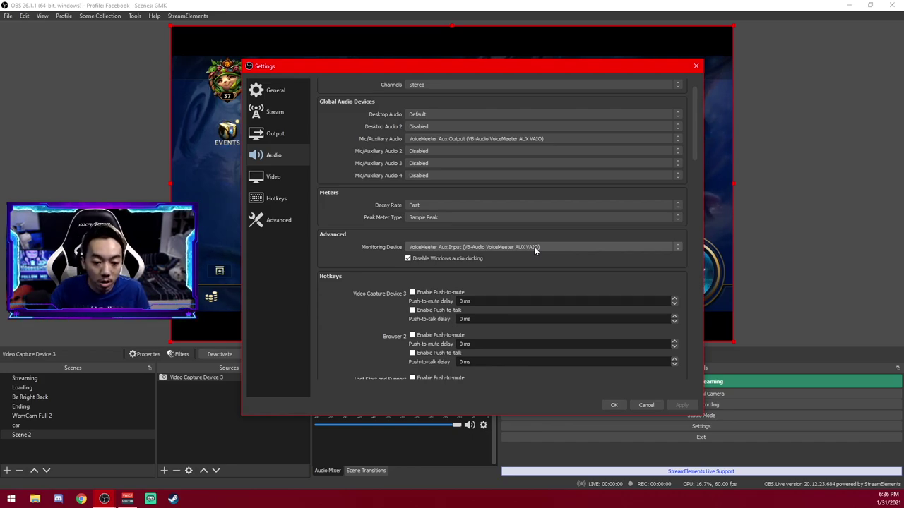
pyautogui.click(614, 404)
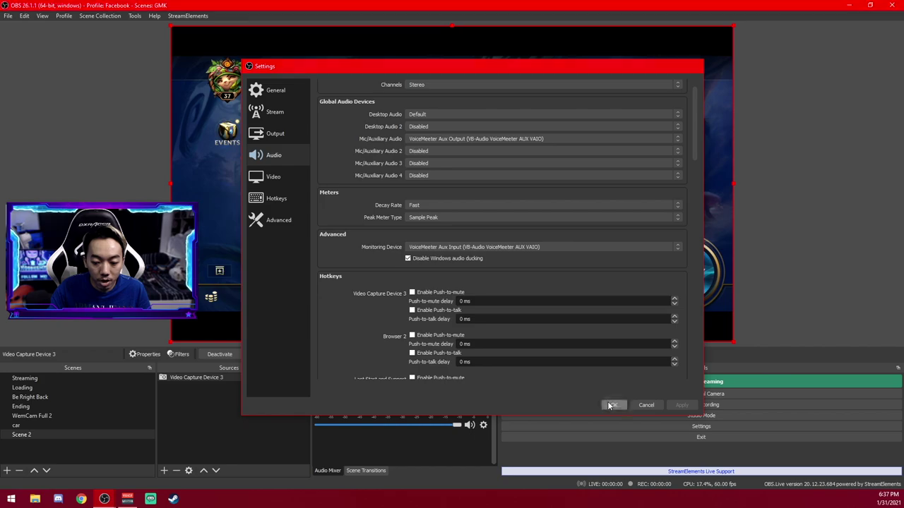
# - Set the Desktop Audio monitoring to Monitor and Output in the advanced audio properties
pyautogui.click(484, 427)
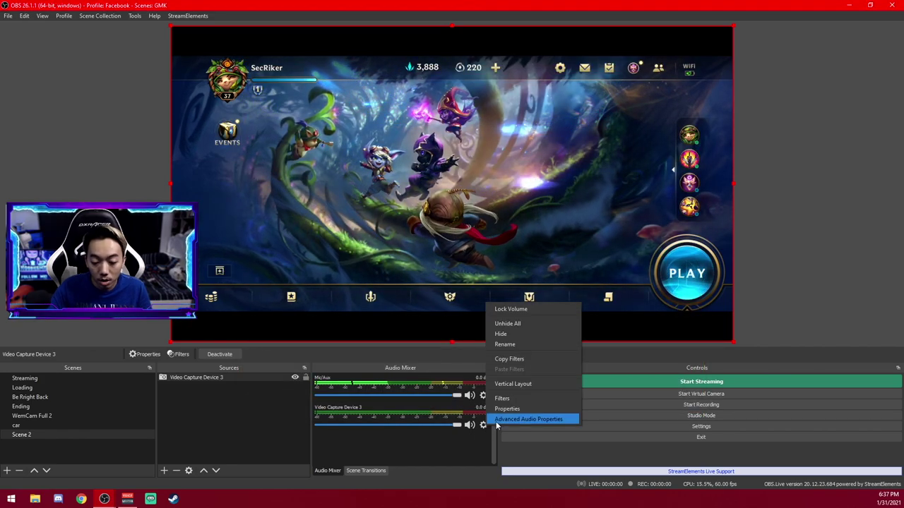
pyautogui.click(497, 421)
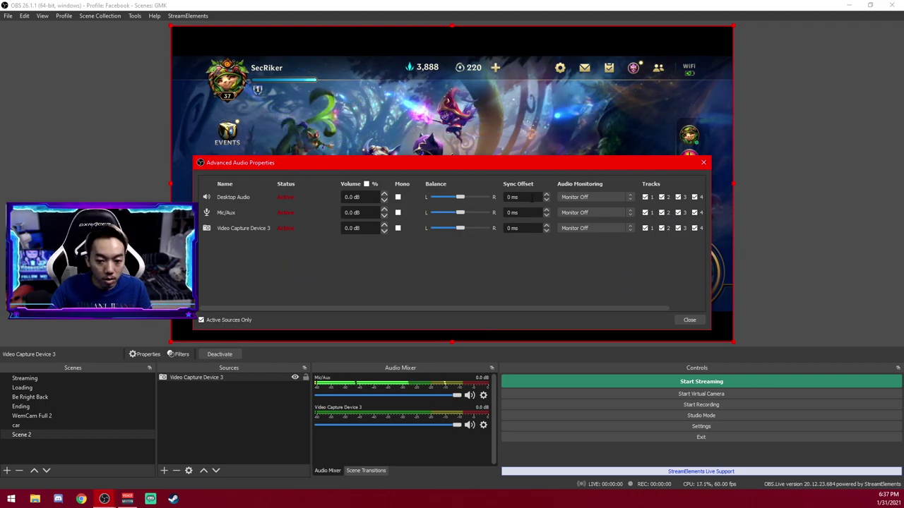
pyautogui.click(589, 198)
pyautogui.click(593, 199)
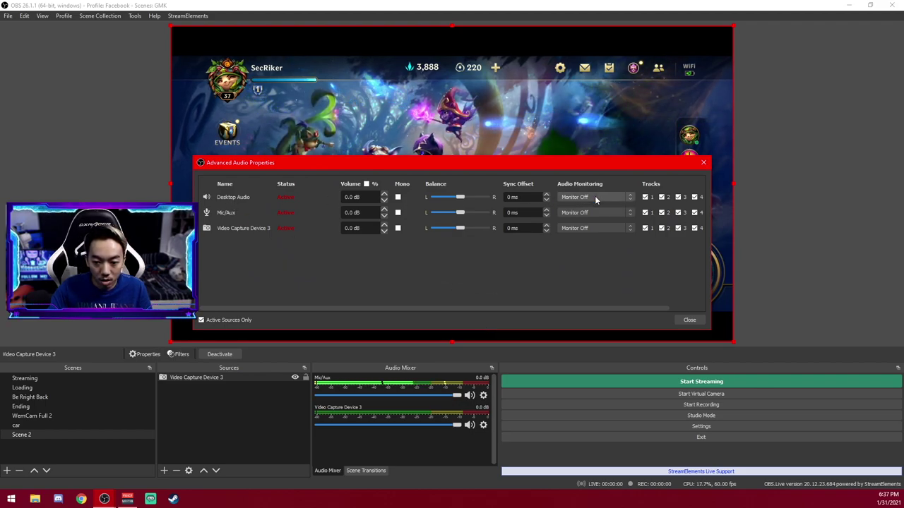
pyautogui.click(595, 199)
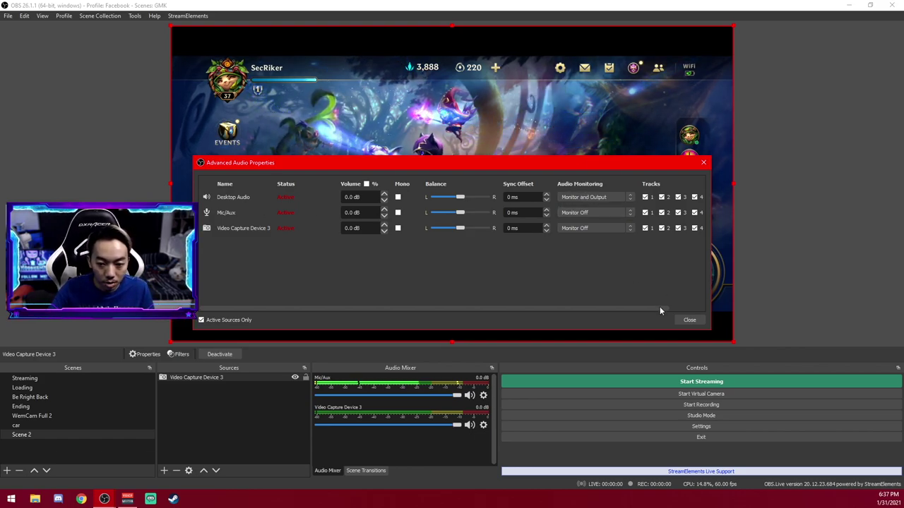
pyautogui.click(689, 322)
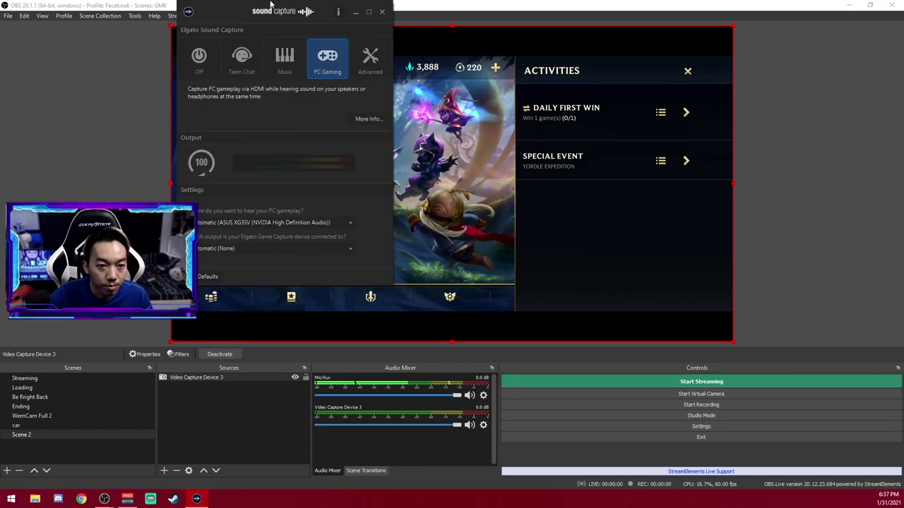
# - In Elgato Sound Capture, set both the PC gameplay listening device and the Game Capture output to None, and close the window
pyautogui.moveTo(249, 13); pyautogui.dragTo(351, 139)
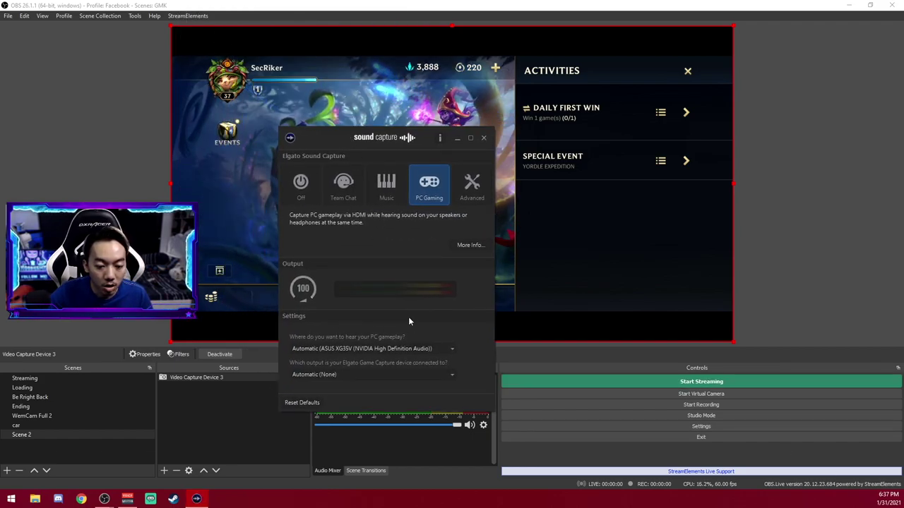
pyautogui.click(412, 348)
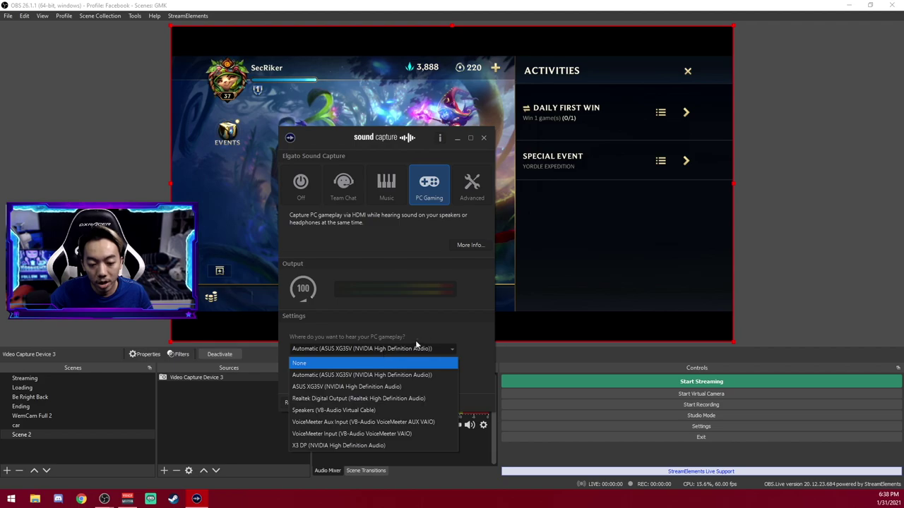
pyautogui.click(429, 362)
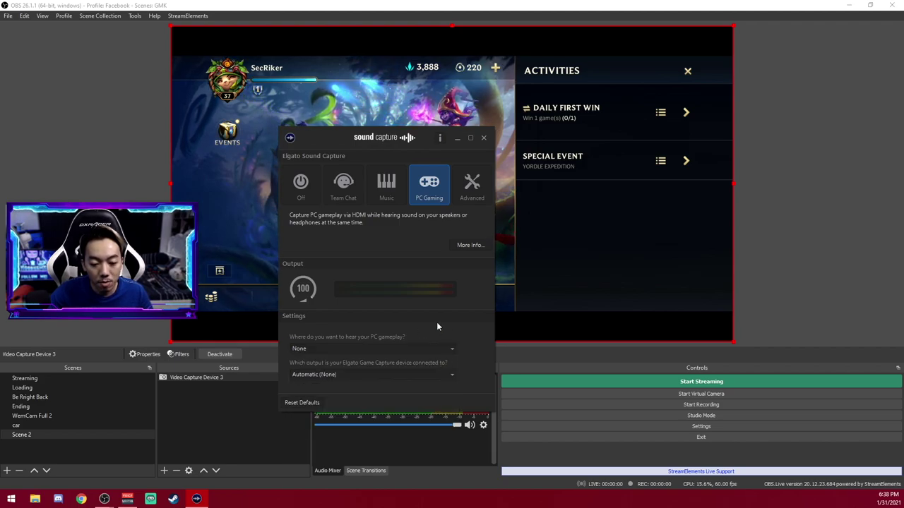
pyautogui.click(361, 374)
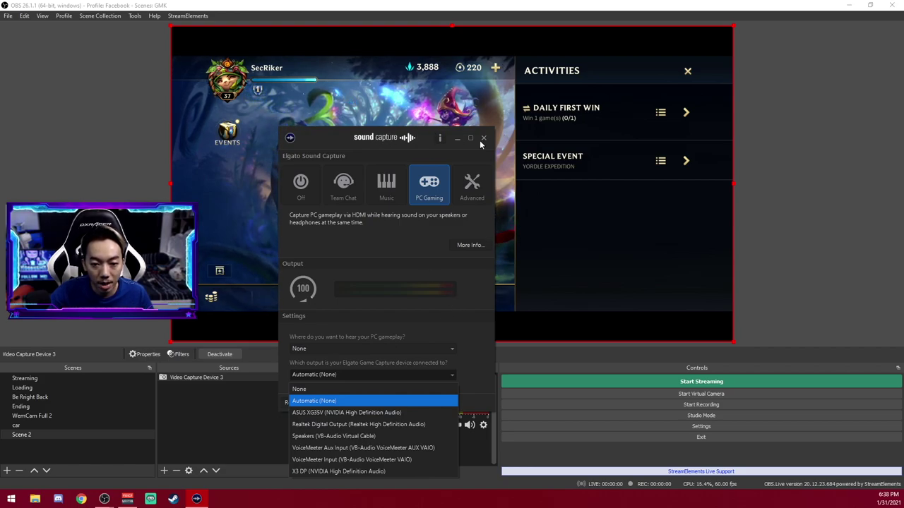
pyautogui.click(411, 389)
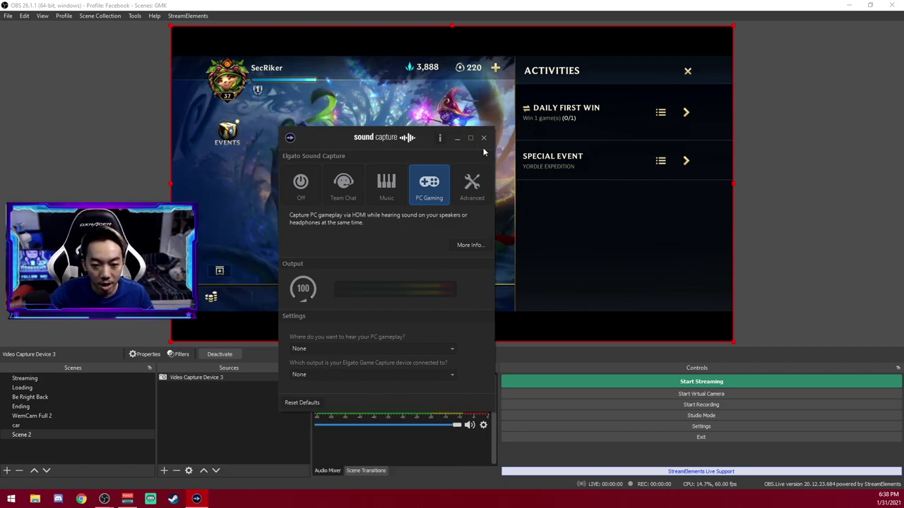
pyautogui.click(484, 138)
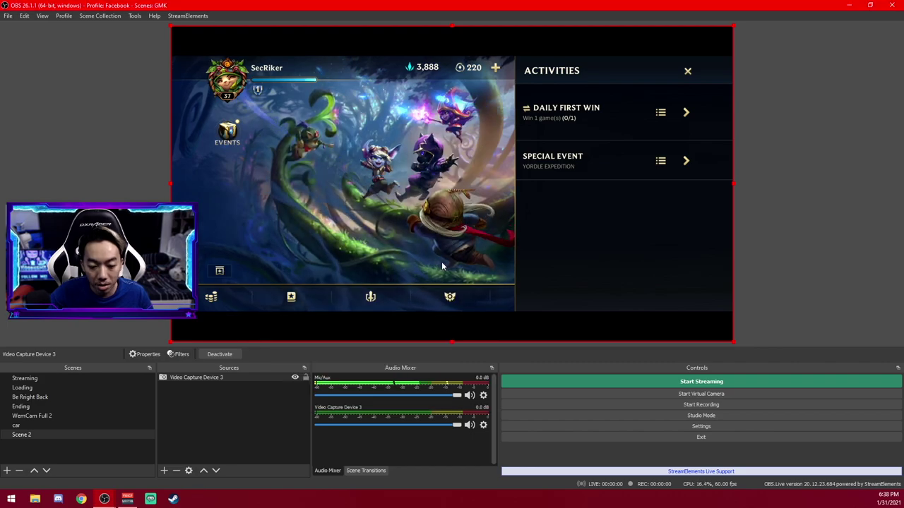